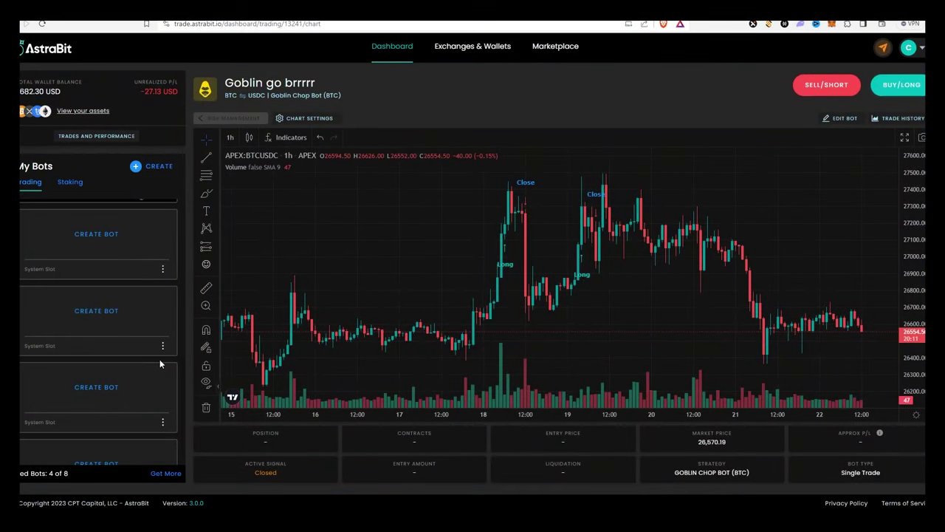
- Start a new bot and confirm the Dimidium strategy from the owned strategies
left_click(116, 237)
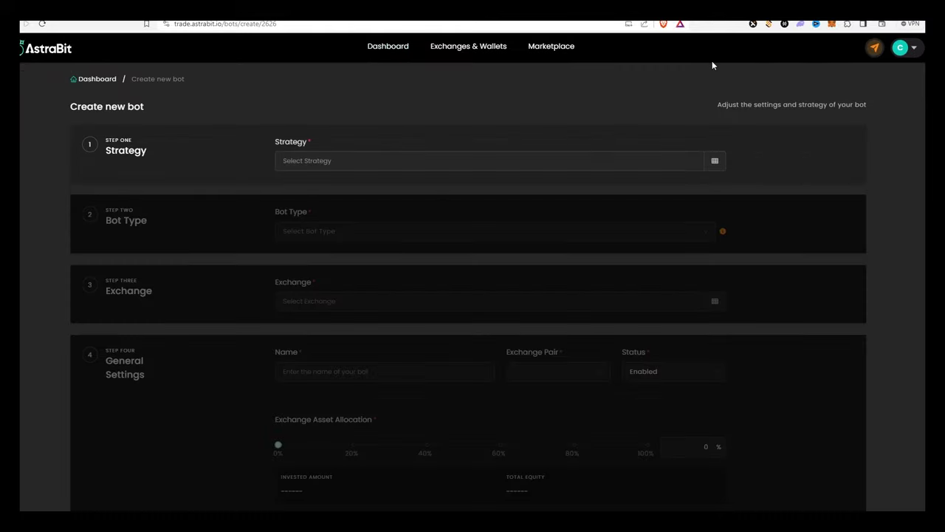
left_click(470, 158)
scroll(470, 159, "down", 5)
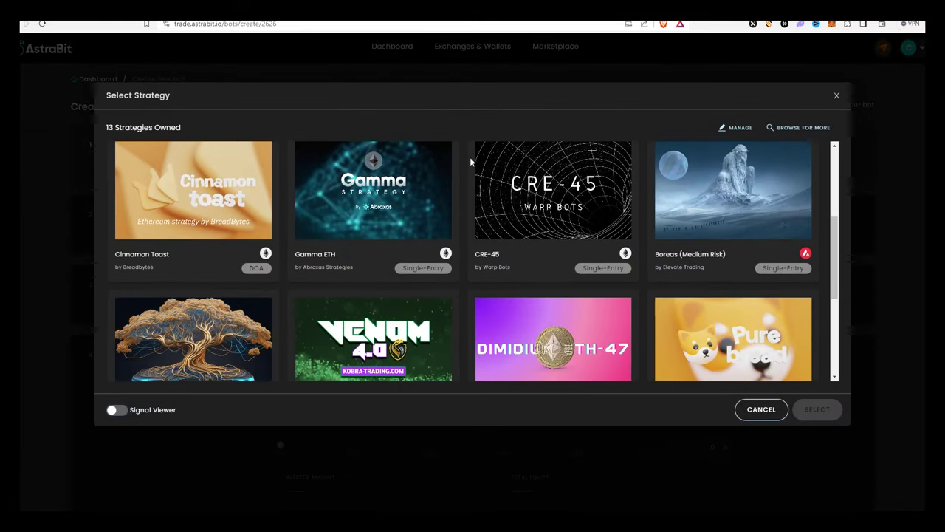
left_click(537, 236)
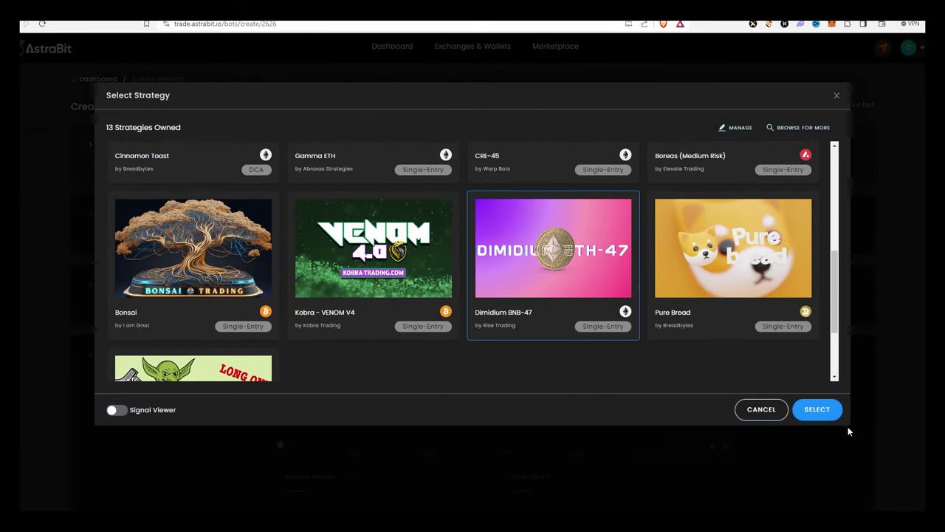
left_click(817, 409)
- Choose Vela as the exchange, open the new API connection form, and snap the browser left
left_click(333, 308)
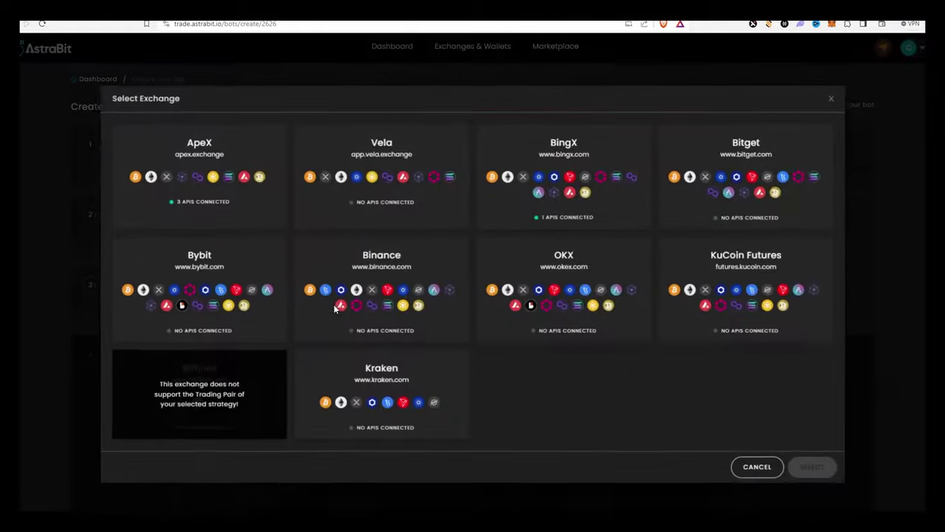
left_click(359, 164)
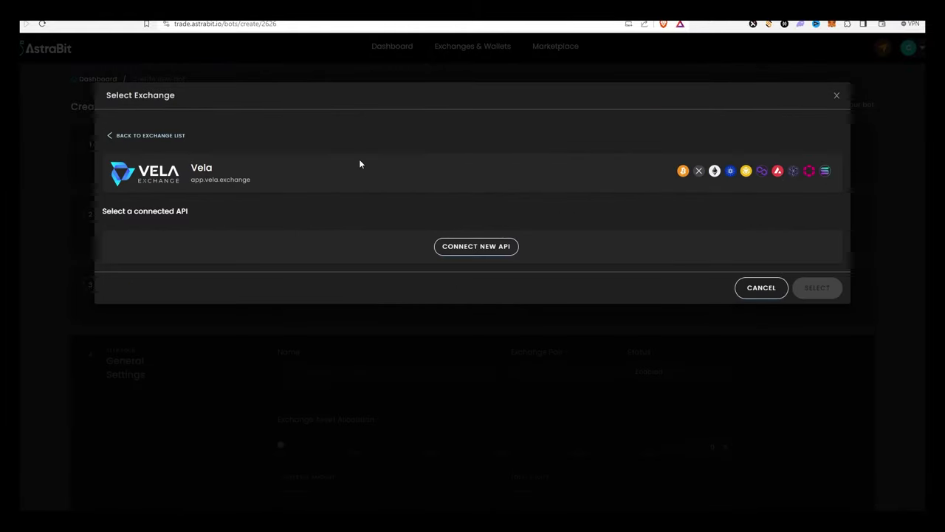
left_click(475, 248)
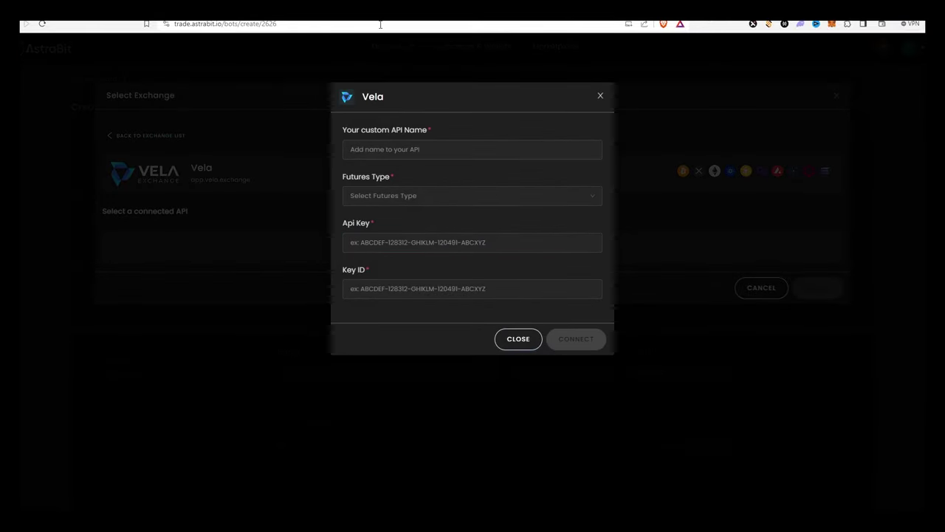
key("super+Left")
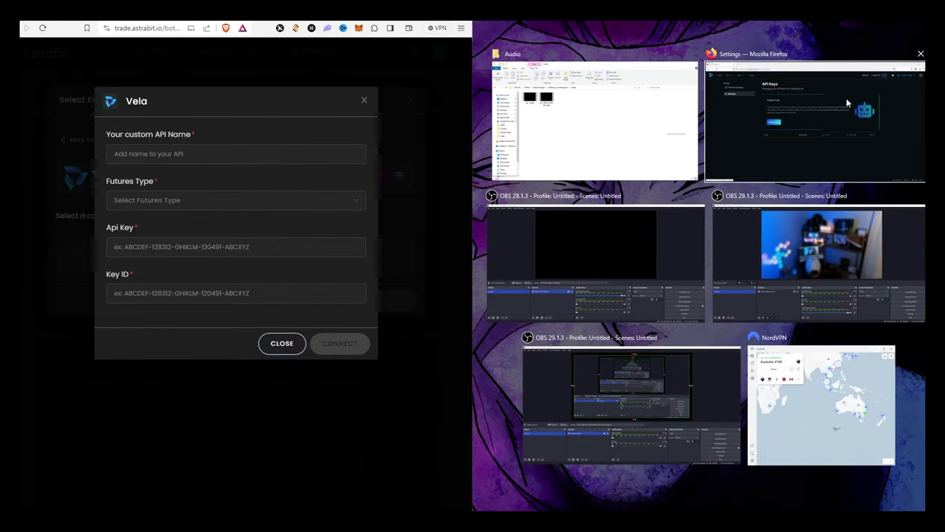
- Put the other Firefox window in the right half of the screen
left_click(812, 122)
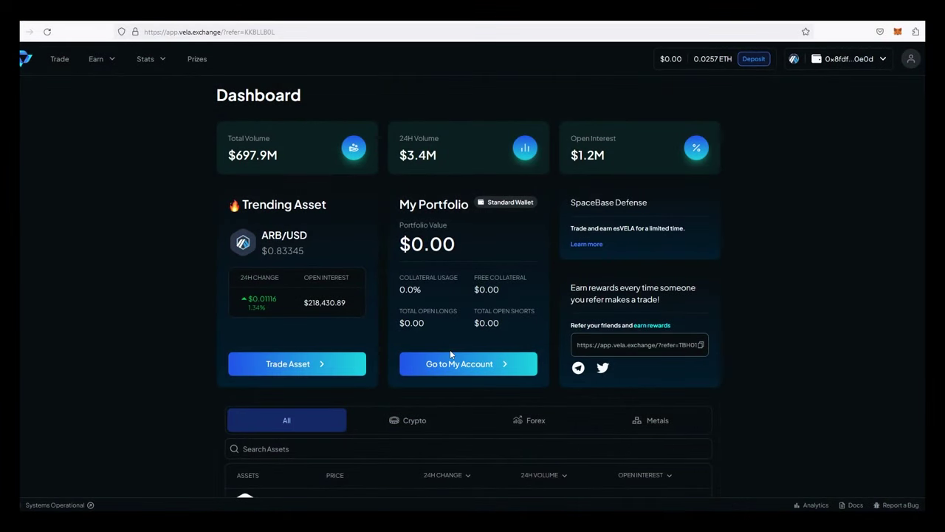
- Open Vela's Account Overview and start enabling the Fund 1CT Wallet option
left_click(433, 359)
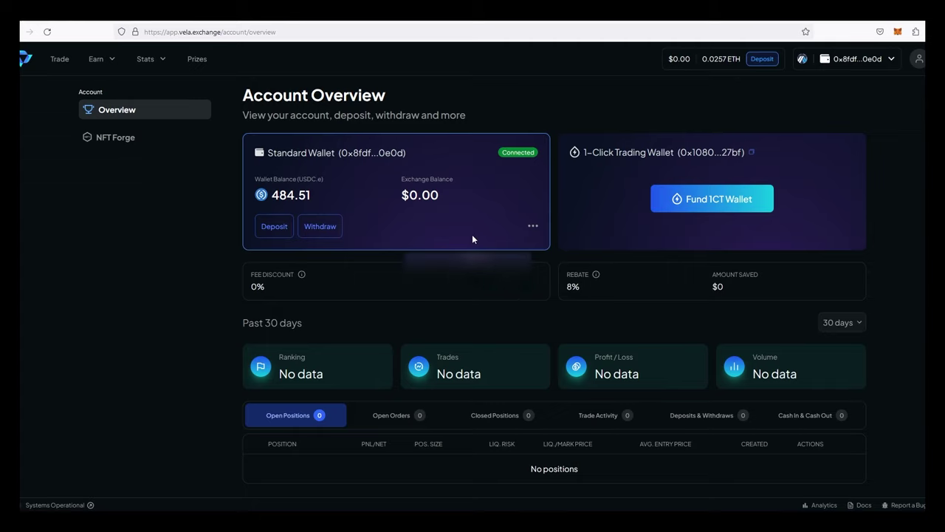
left_click(657, 195)
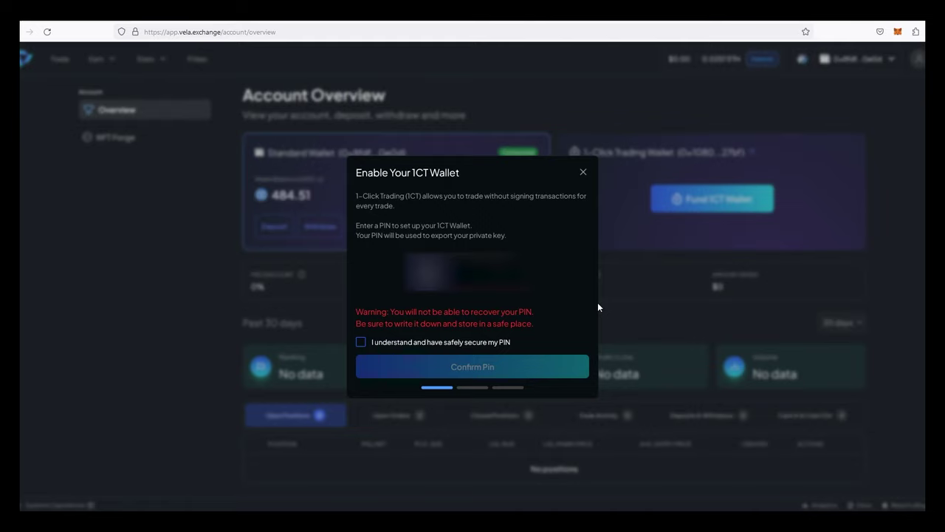
- Enter a PIN for the 1CT wallet and confirm that it cannot be recovered
type("123456")
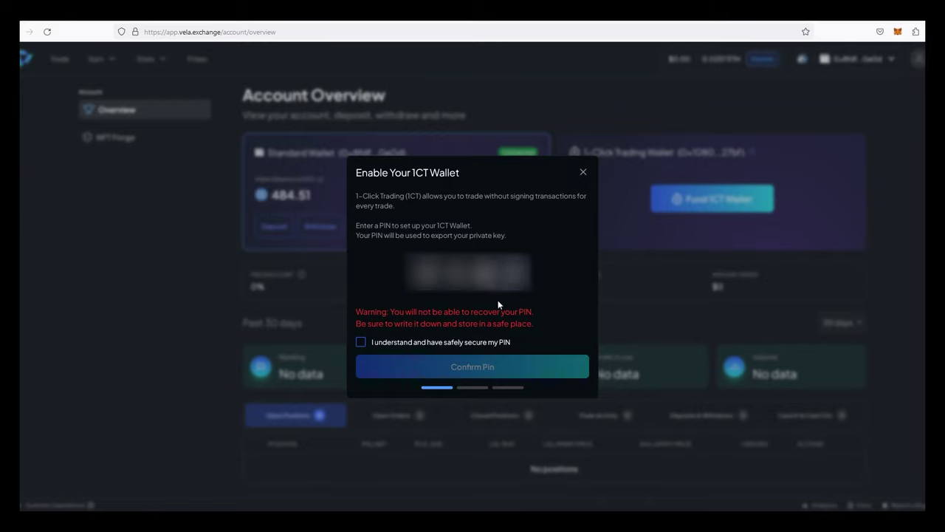
left_click(438, 346)
left_click(441, 369)
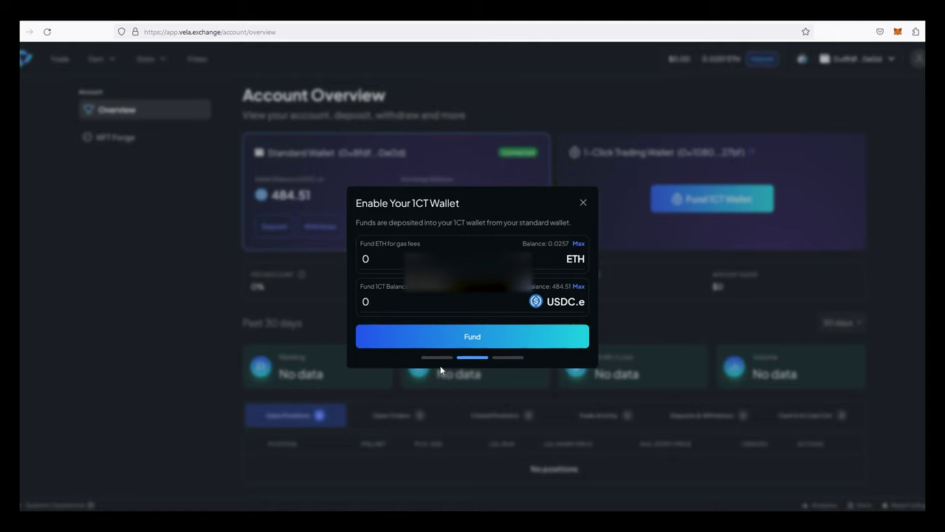
- Fund the 1CT wallet with all USDC.e and 0.025 ETH gas, approve, then switch to 1CT
left_click(579, 286)
left_click(579, 244)
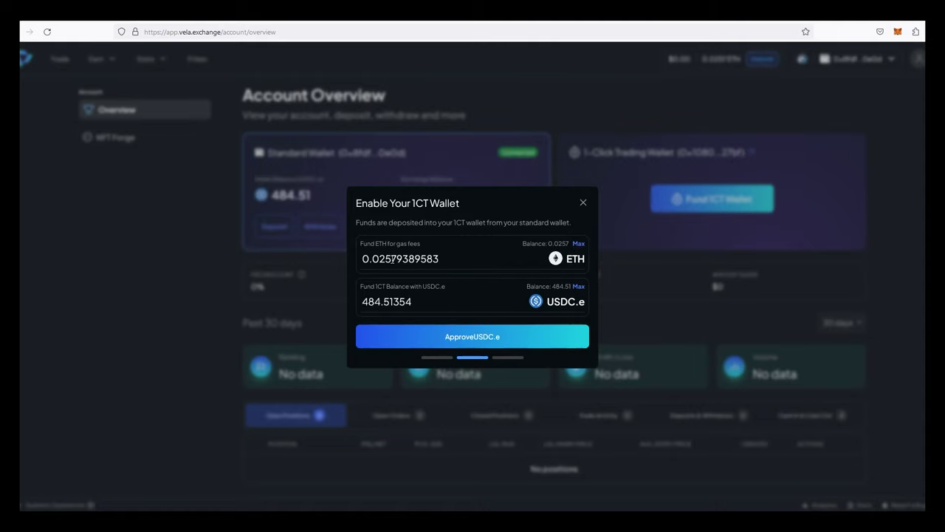
left_click_drag(391, 259, 439, 260)
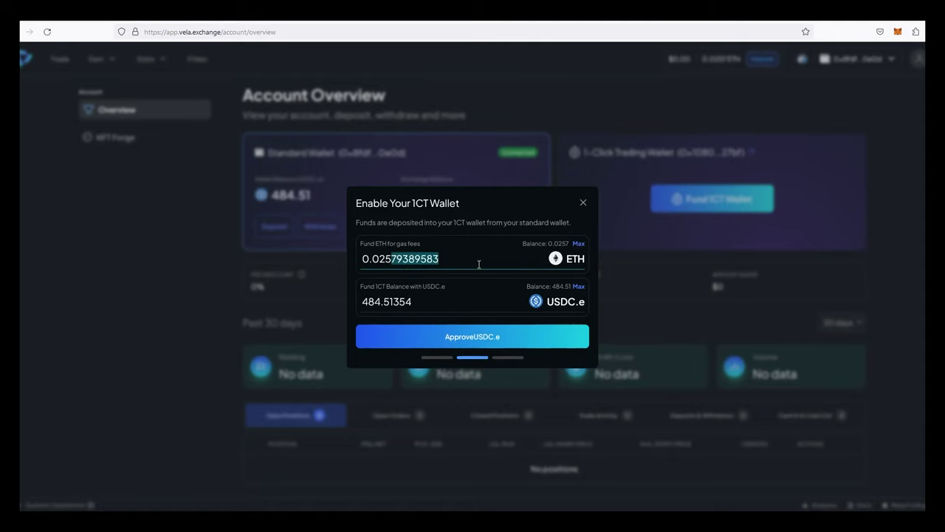
key("BackSpace")
left_click(520, 342)
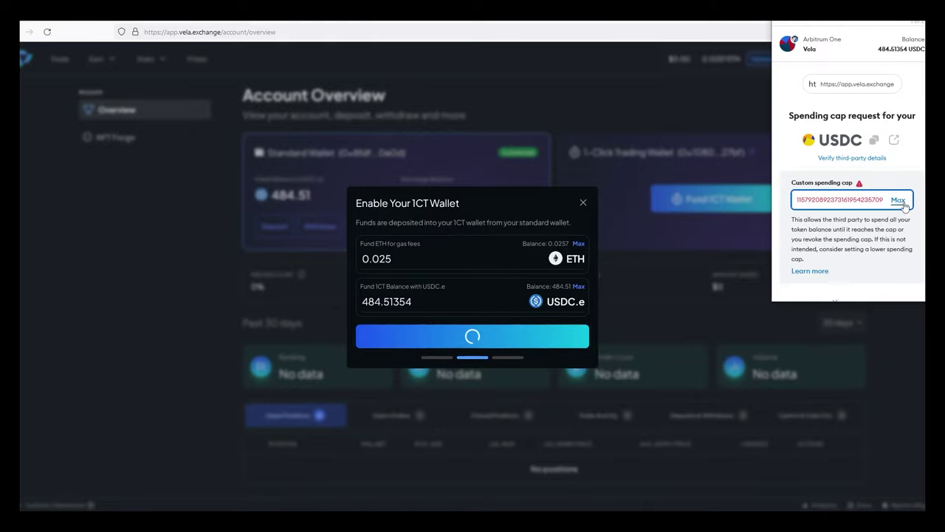
left_click(889, 282)
left_click(890, 282)
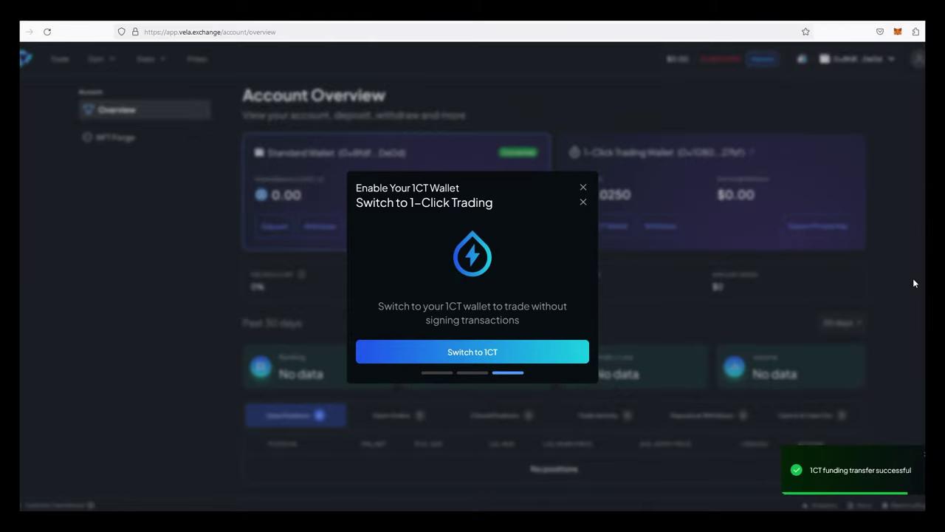
left_click(568, 362)
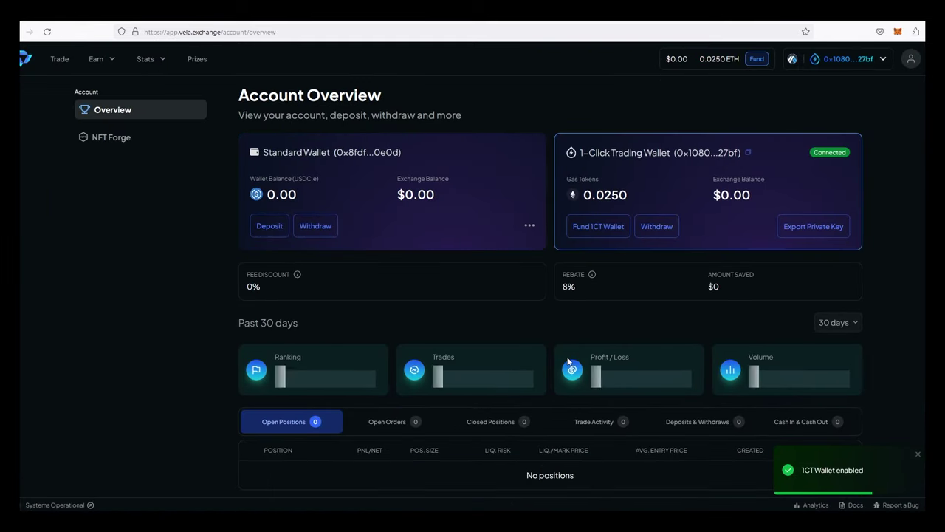
mouse_move(906, 66)
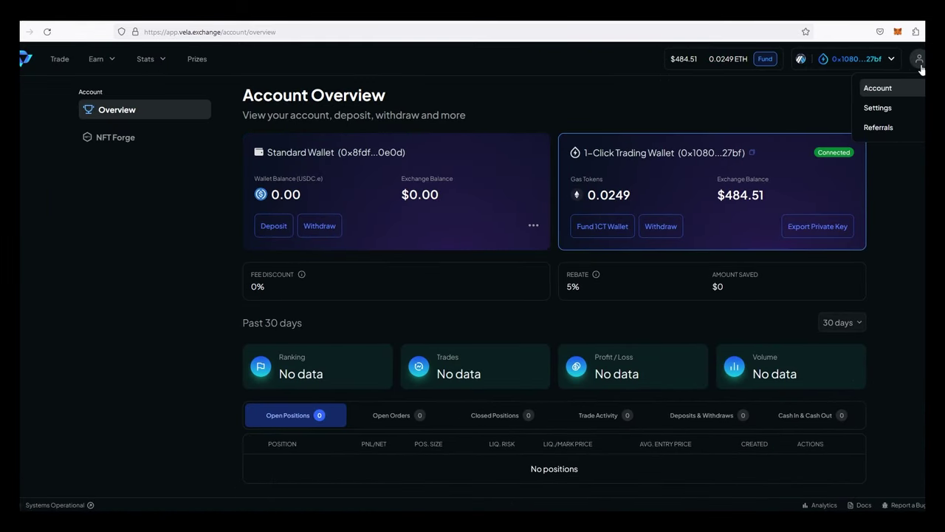
left_click(874, 111)
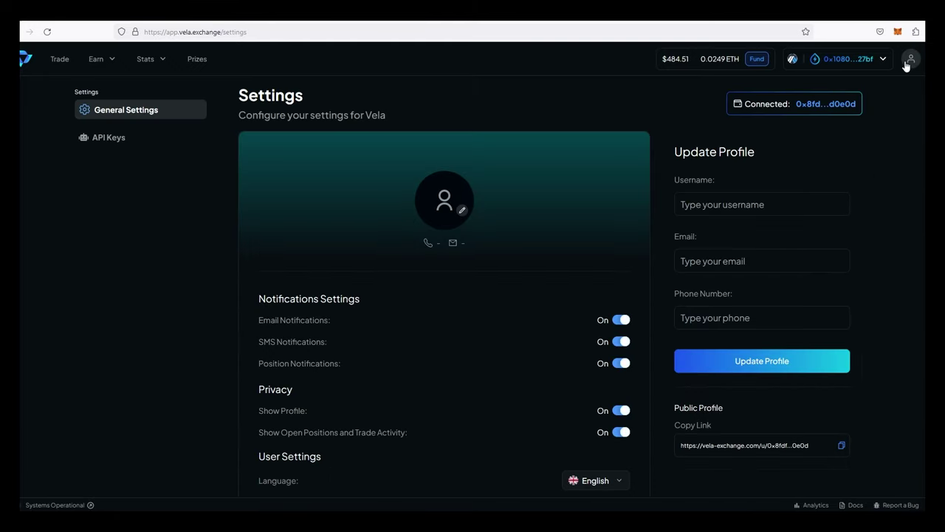
left_click(131, 141)
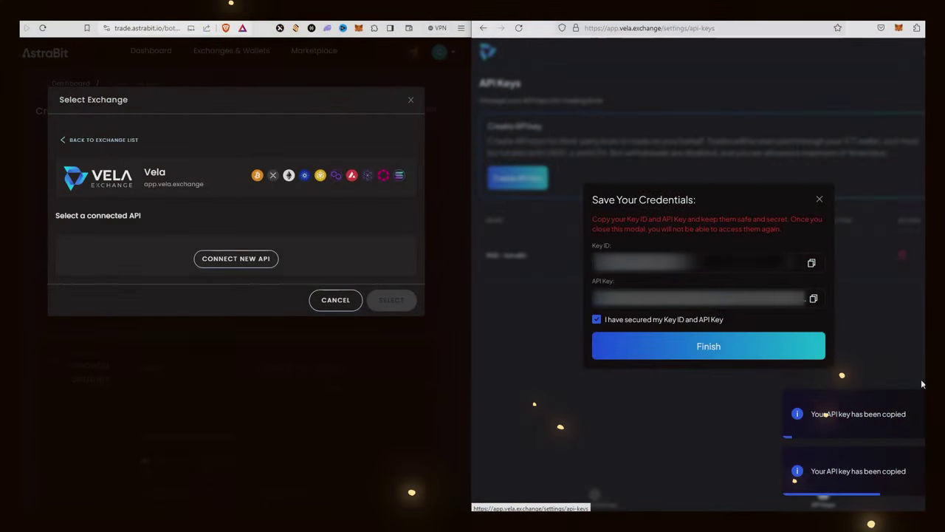
- Copy the Vela Key ID and API Key into AstraBit's new API form
left_click(272, 260)
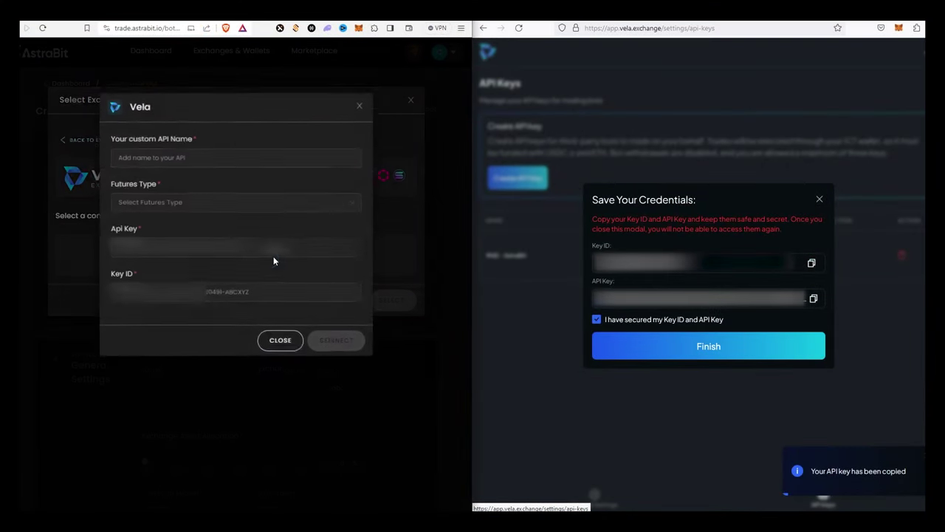
left_click(814, 266)
left_click(163, 294)
right_click(161, 295)
left_click(181, 362)
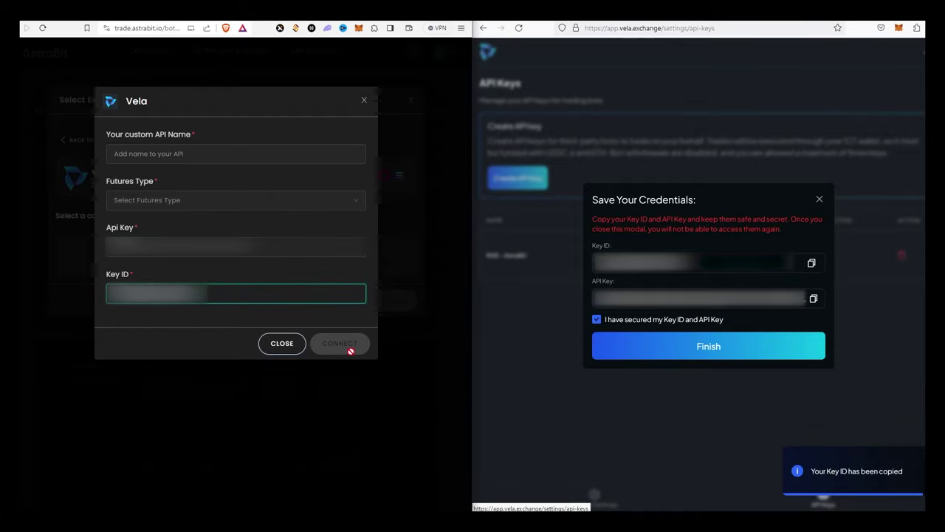
left_click(821, 301)
left_click(197, 249)
right_click(196, 250)
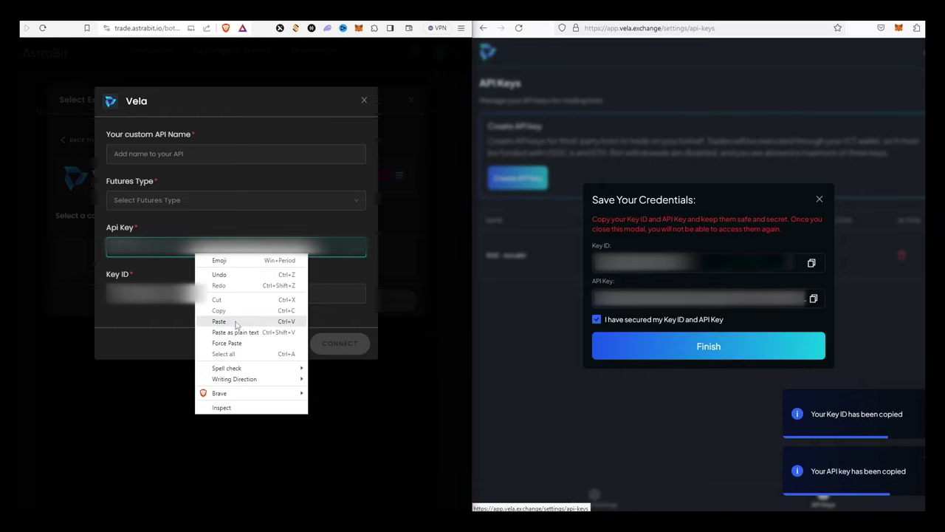
left_click(236, 322)
- Set the futures type to USDC Futures, name the API Rise, and connect it
left_click(171, 201)
left_click(177, 225)
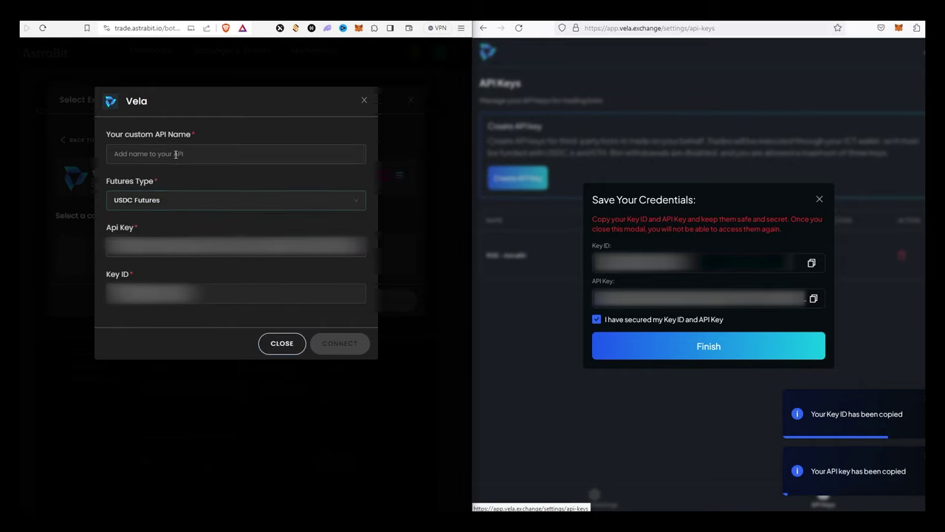
left_click(175, 153)
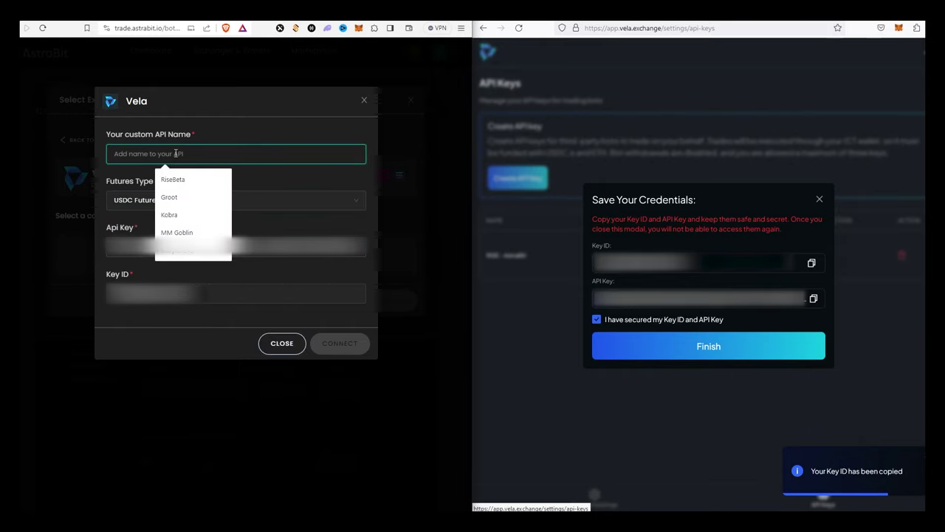
type("R")
key("BackSpace")
type("Rise")
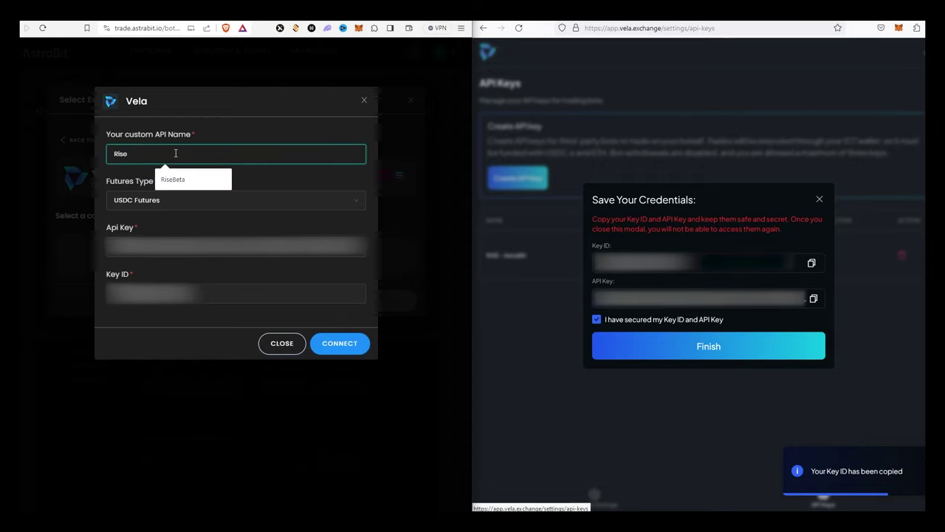
right_click(176, 154)
left_click(347, 350)
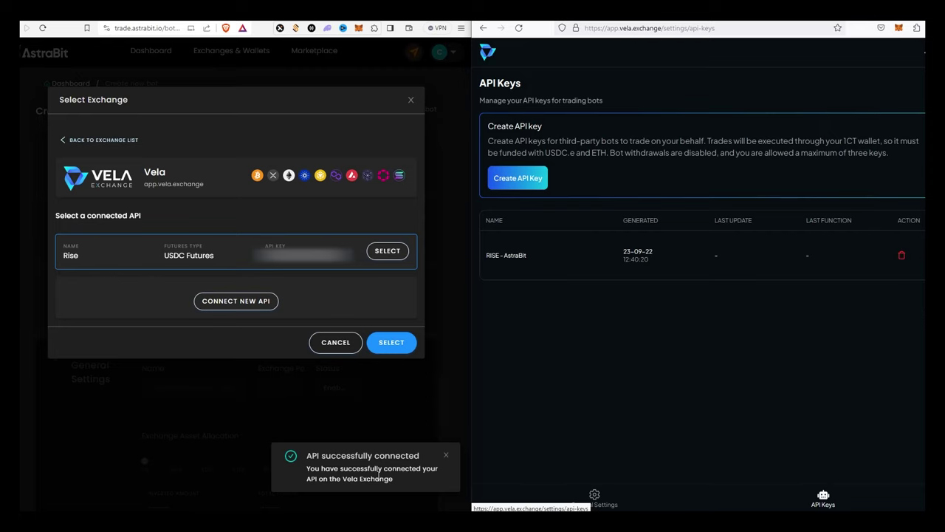
- Select Vela(USDC Futures) - Rise as the bot's exchange and maximize the window
left_click(390, 256)
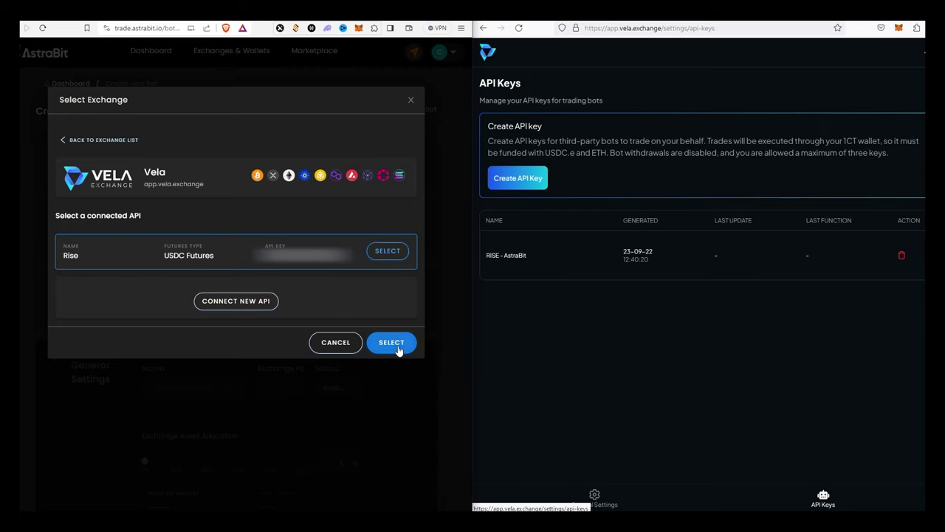
left_click(395, 345)
scroll(388, 339, "down", 3)
left_click(219, 189)
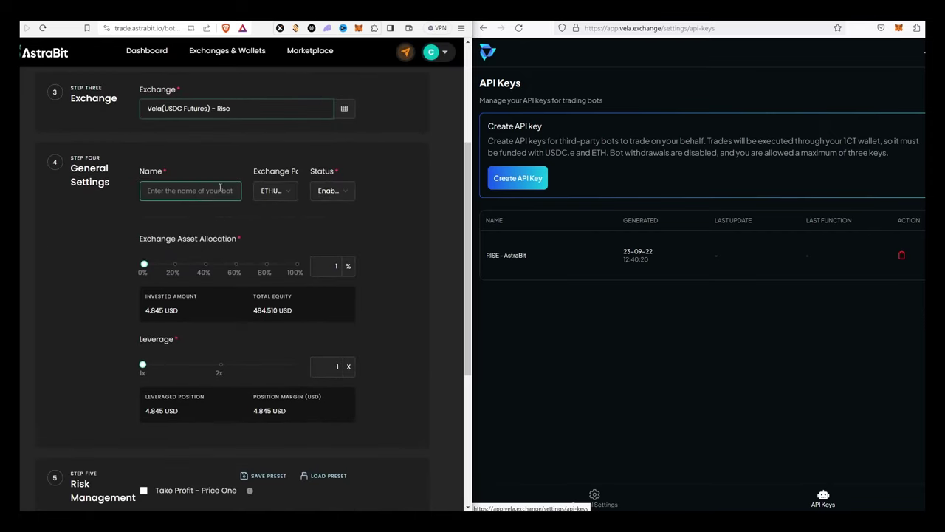
key("super+Up")
- Name the bot 'Rise in the moneyyyy' and set allocation to 100%
left_click(332, 174)
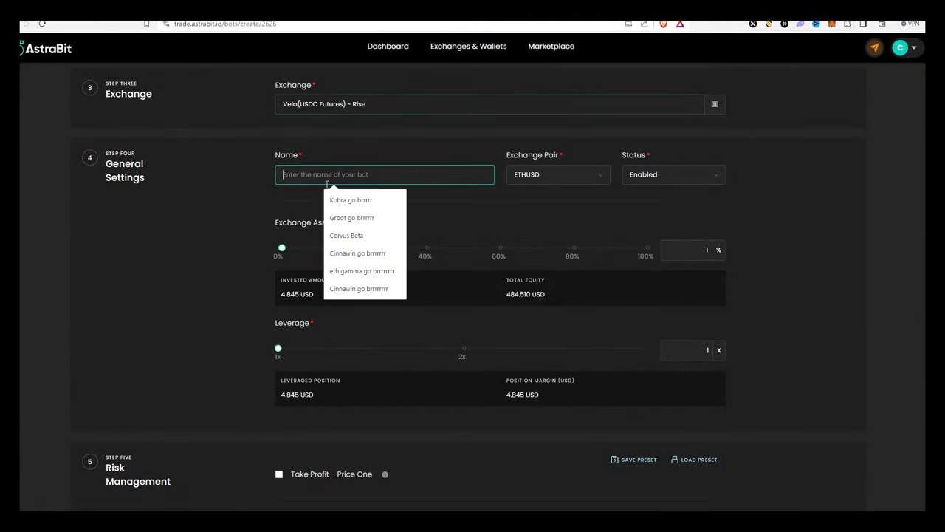
type("Rise in the moneyyyy")
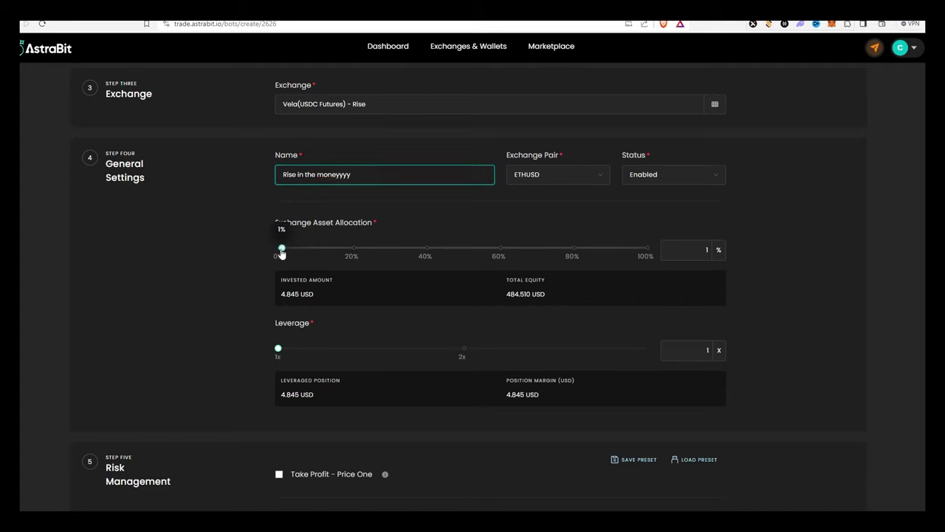
left_click_drag(281, 248, 646, 248)
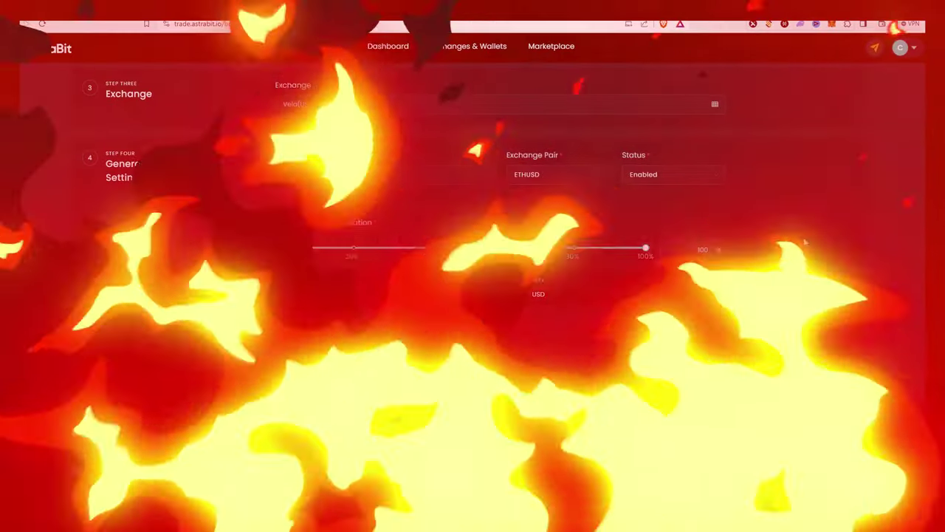
- Submit the bot form with Create Bot to launch the ETHUSD test order
scroll(665, 251, "down", 2)
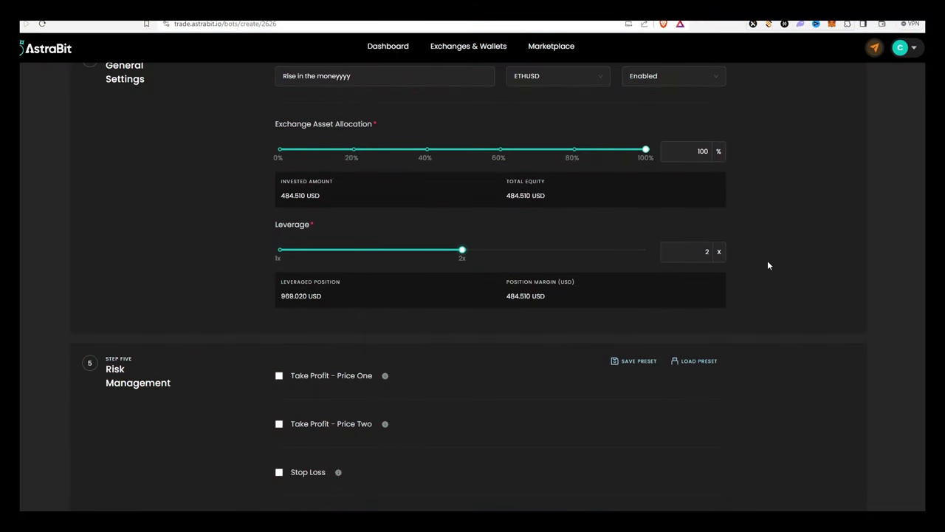
scroll(767, 262, "down", 2)
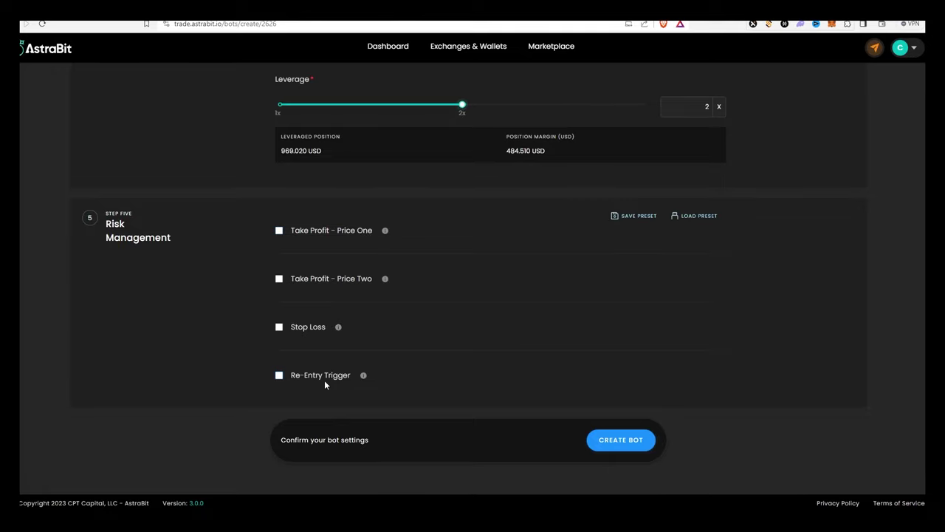
left_click(626, 442)
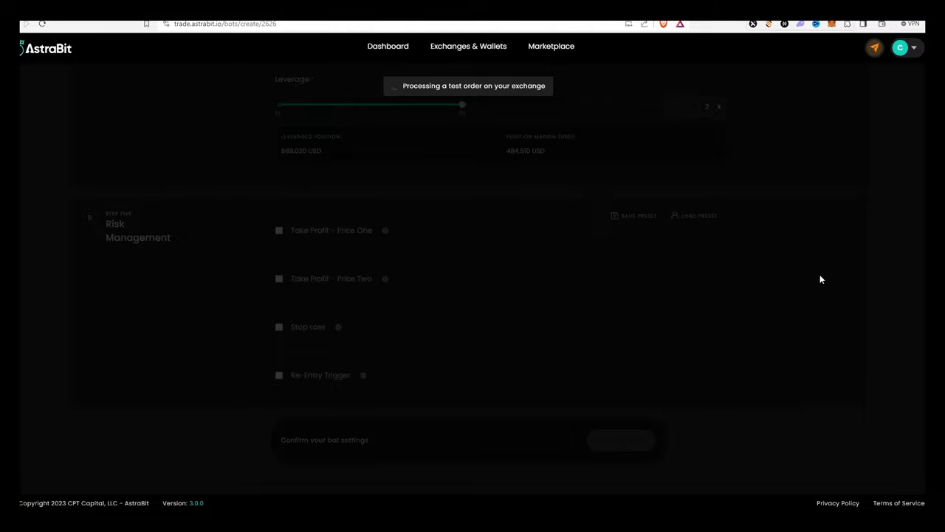